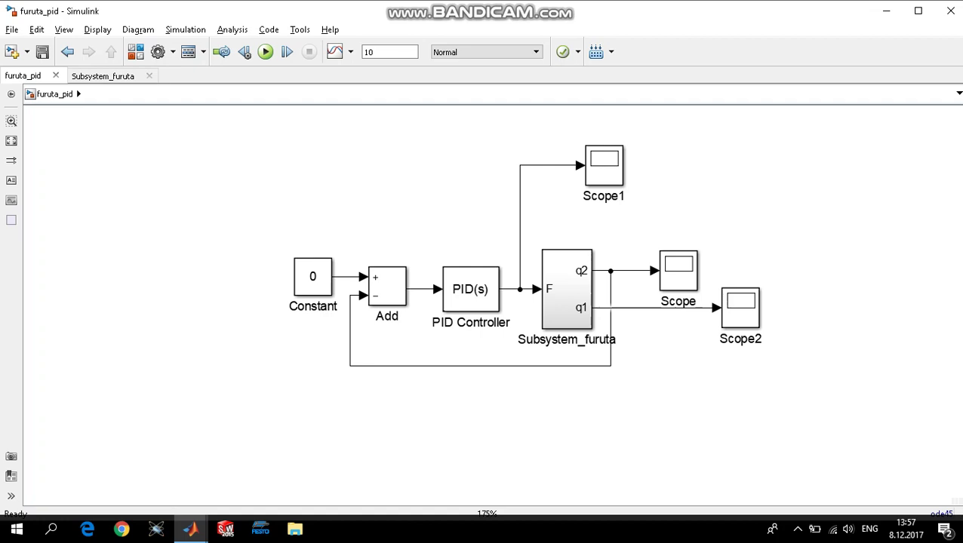
- Return to furuta_pid and inspect the internal dynamics inside Subsystem_furuta
{"action": "key", "text": "alt+Tab"}
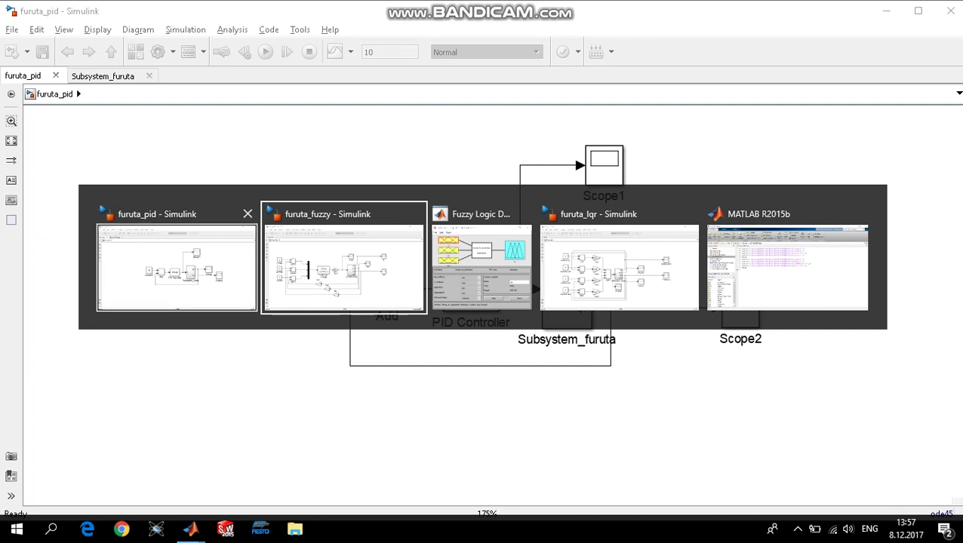
{"action": "key", "text": "Escape"}
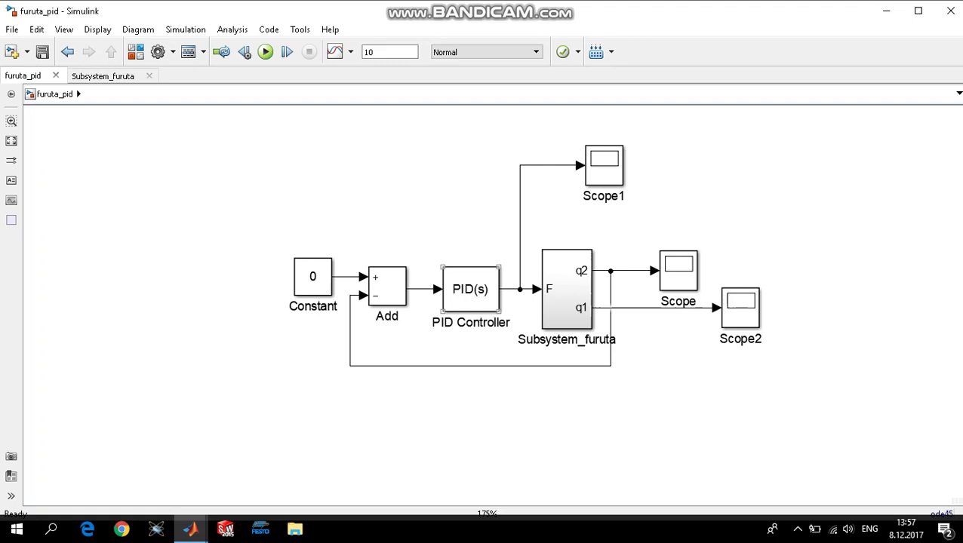
{"action": "key", "text": "alt+Tab"}
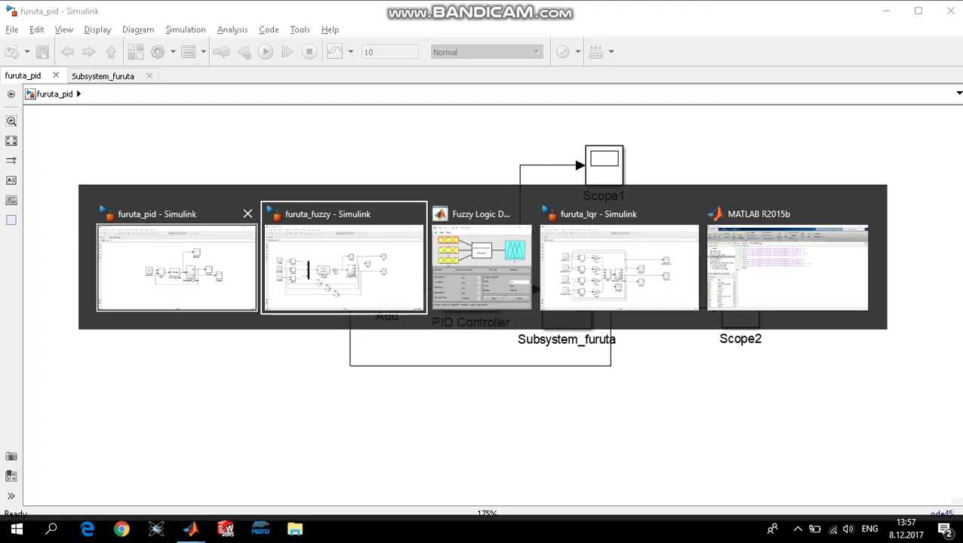
{"action": "left_click", "coordinate": [176, 268]}
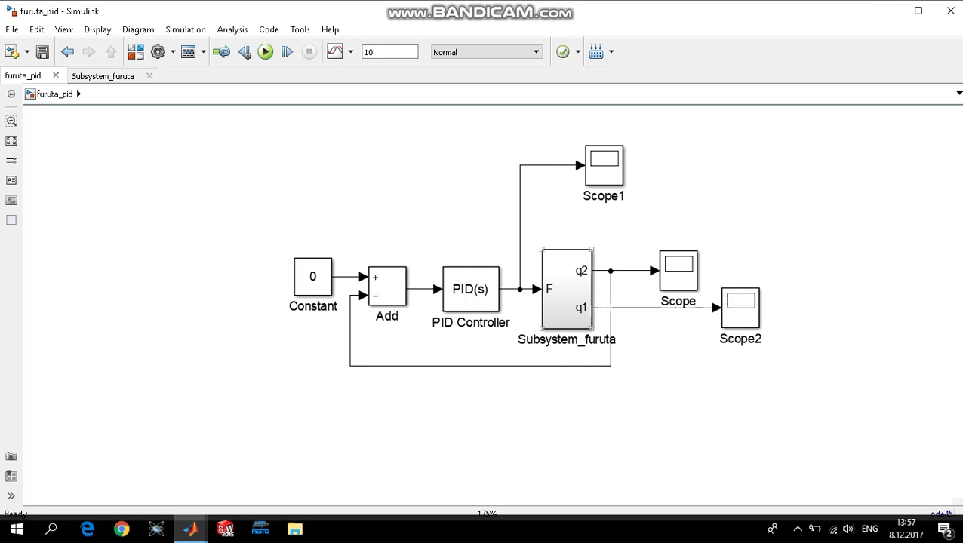
{"action": "double_click", "coordinate": [567, 289]}
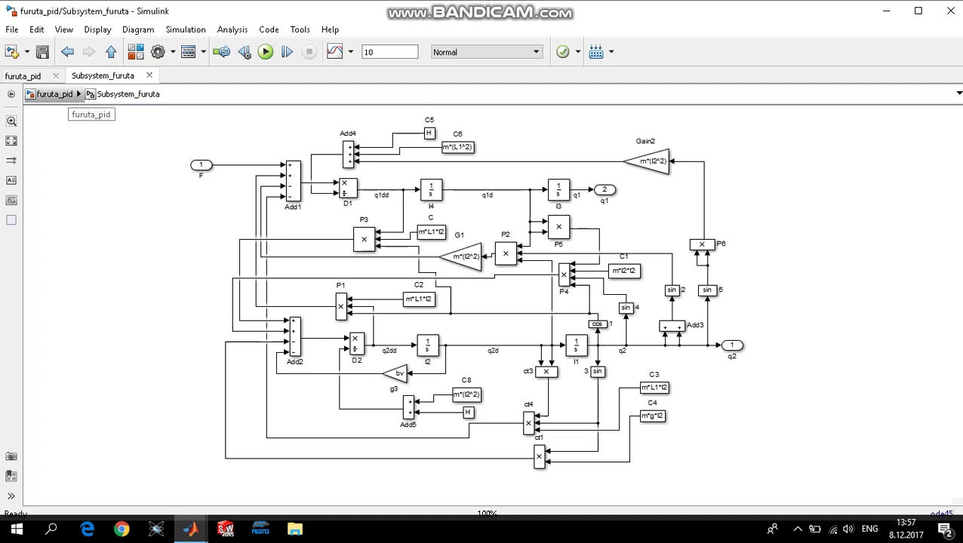
{"action": "left_click", "coordinate": [54, 94]}
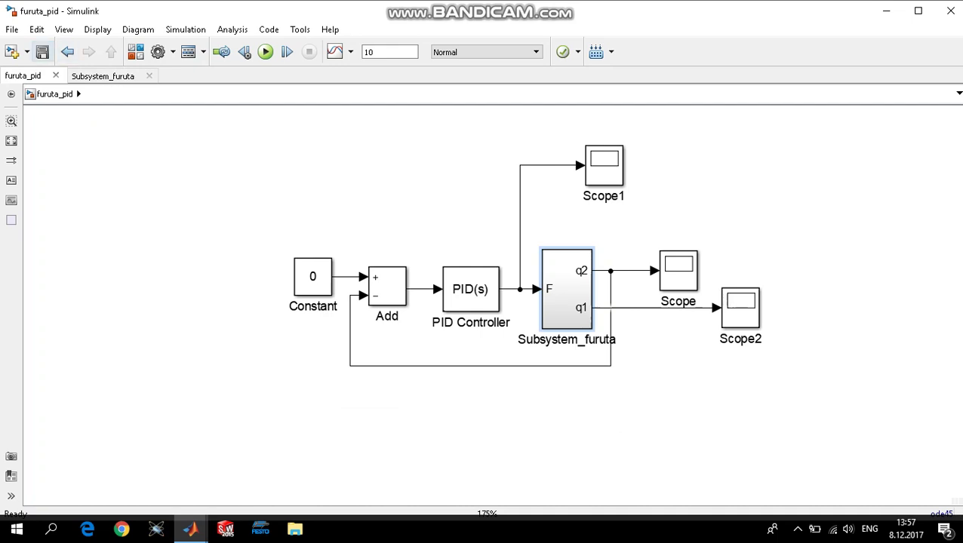
- Bring up the furuta_pid Model Properties at its Callbacks section
{"action": "left_click", "coordinate": [12, 30]}
{"action": "left_click", "coordinate": [204, 206]}
{"action": "left_click", "coordinate": [356, 111]}
- Review the InitFcn parameters, confirm Model Properties with OK, and select Subsystem_furuta
{"action": "left_click", "coordinate": [329, 166]}
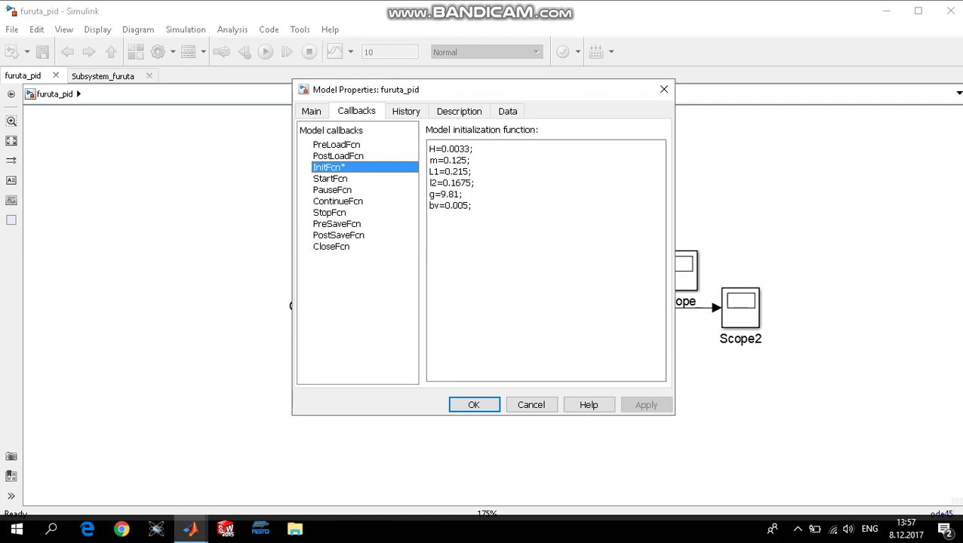
{"action": "left_click", "coordinate": [474, 404]}
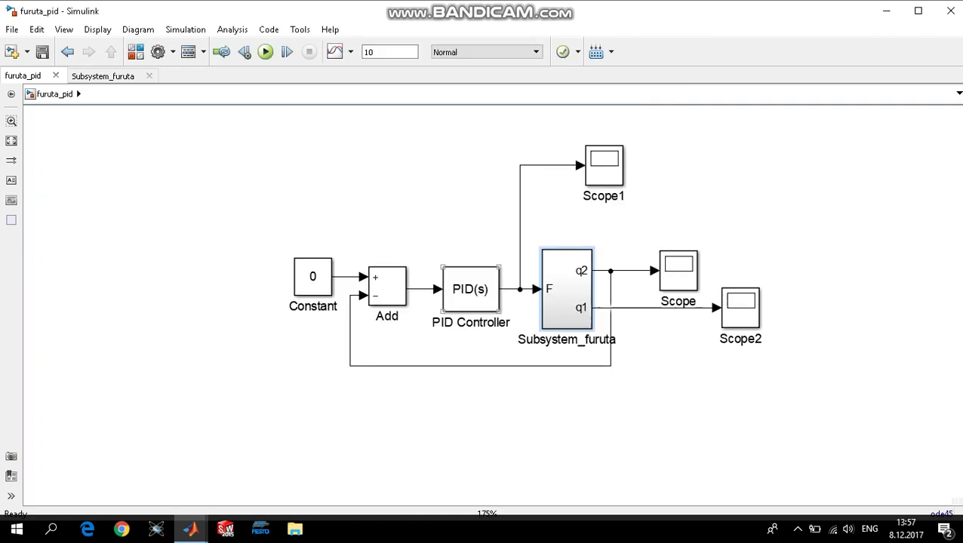
{"action": "left_click", "coordinate": [566, 294]}
- Check the PID Scope response settles within about 2 s, then switch to furuta_lqr
{"action": "left_click", "coordinate": [677, 270]}
{"action": "double_click", "coordinate": [677, 270]}
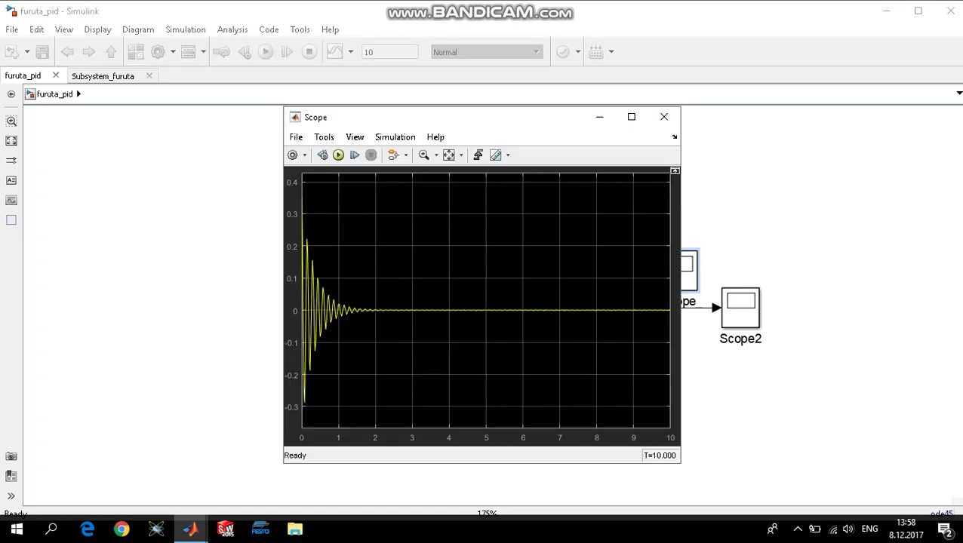
{"action": "left_click_drag", "start_coordinate": [534, 121], "coordinate": [810, 116]}
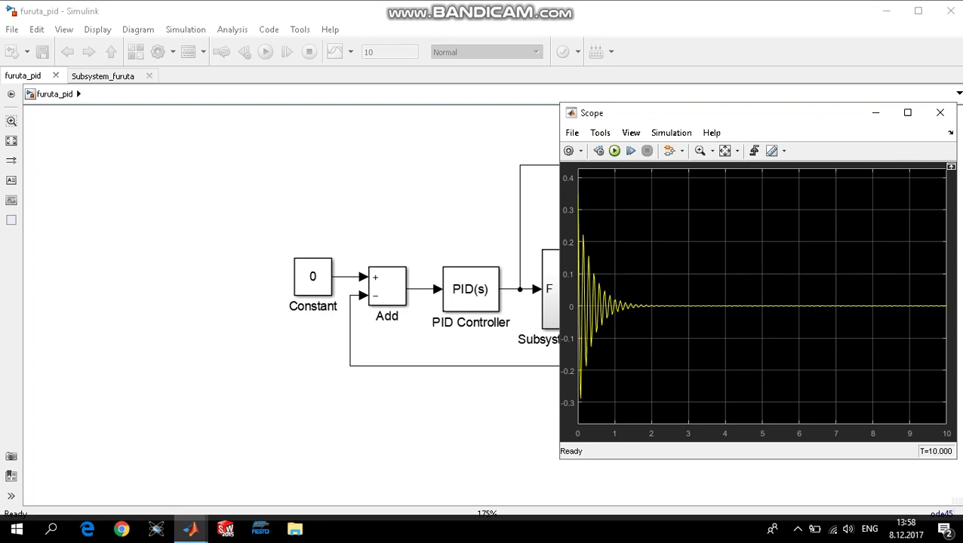
{"action": "left_click_drag", "start_coordinate": [559, 212], "coordinate": [683, 212]}
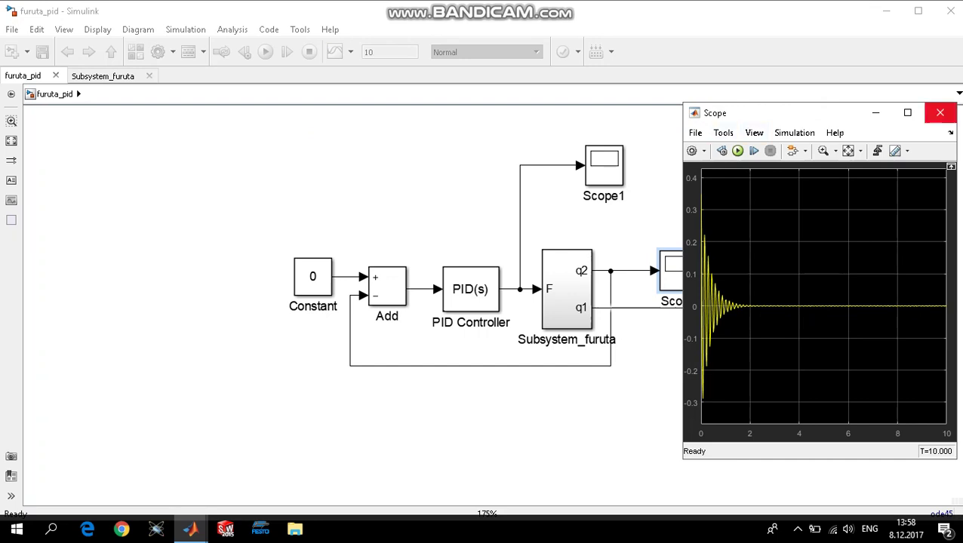
{"action": "left_click", "coordinate": [940, 113]}
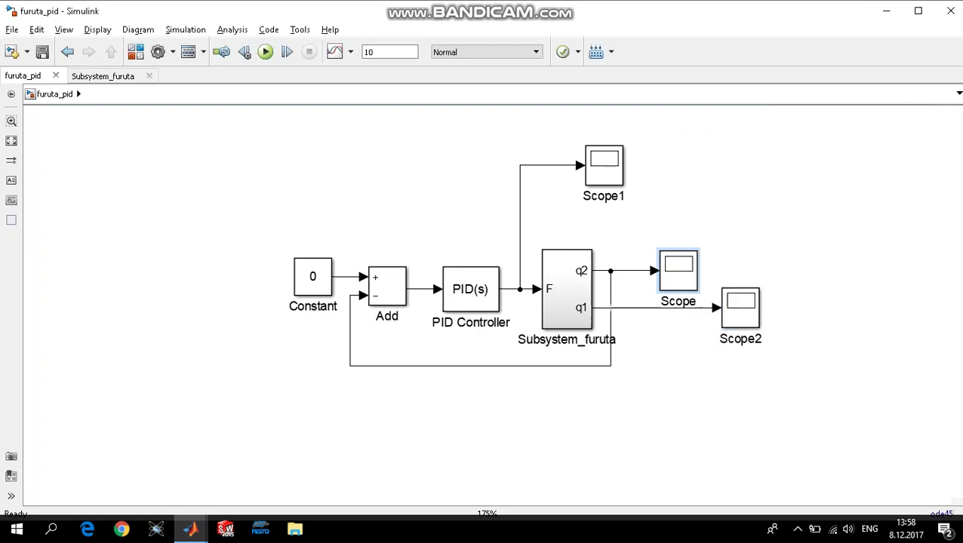
{"action": "key", "text": "alt+Tab"}
{"action": "left_click", "coordinate": [617, 268]}
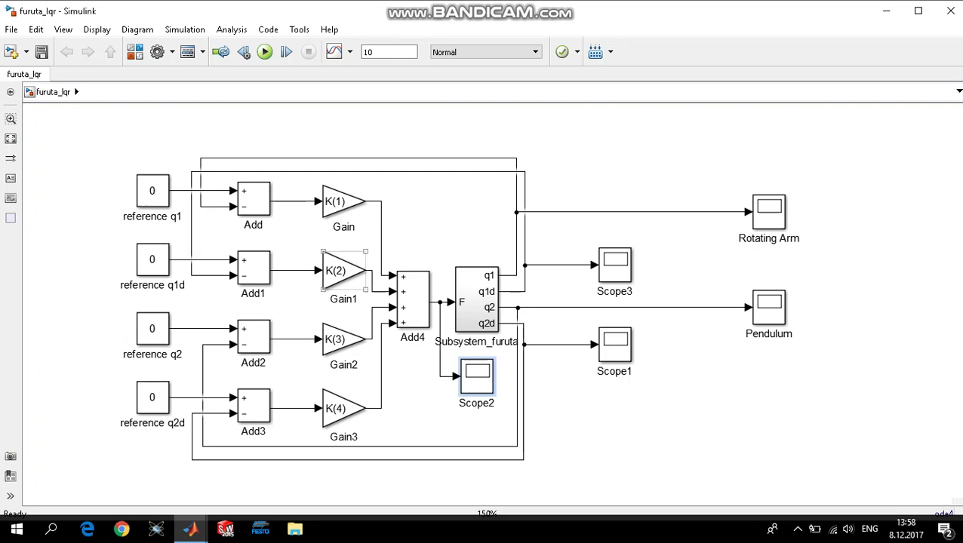
{"action": "left_click", "coordinate": [12, 29]}
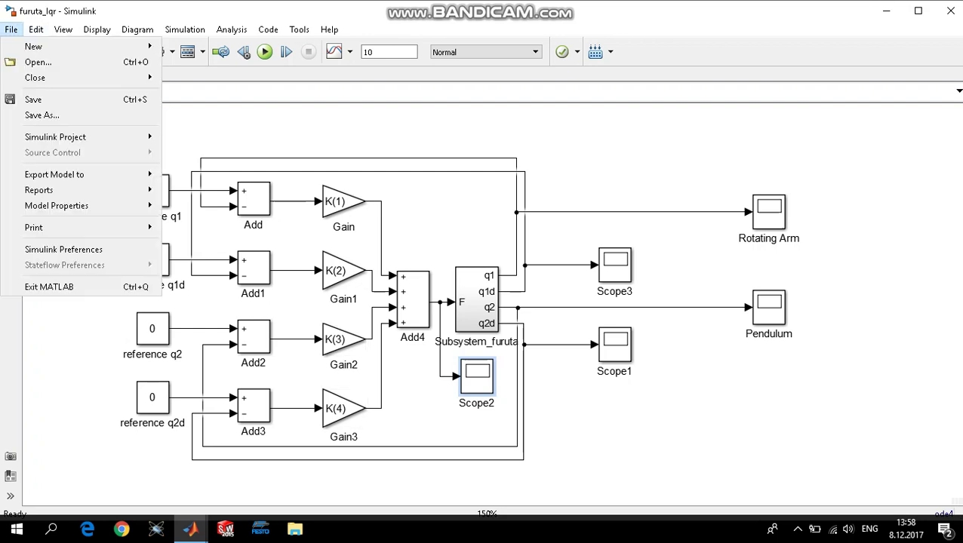
{"action": "left_click", "coordinate": [211, 207]}
{"action": "left_click", "coordinate": [356, 111]}
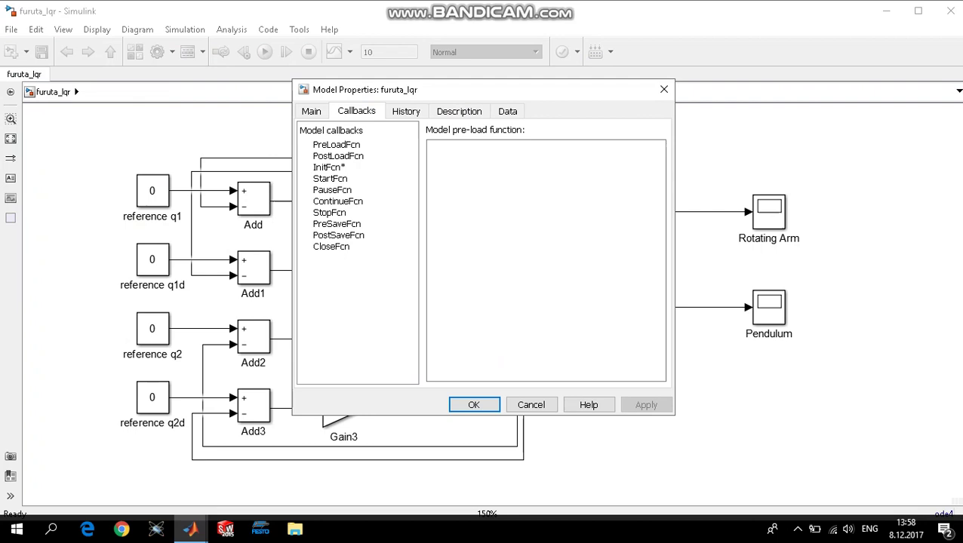
{"action": "left_click", "coordinate": [329, 166]}
{"action": "left_click_drag", "start_coordinate": [626, 217], "coordinate": [431, 216]}
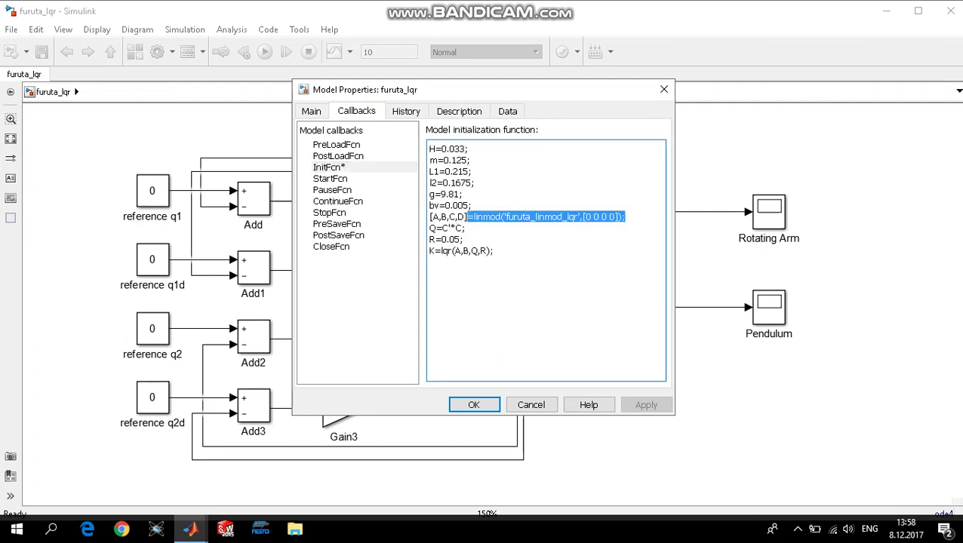
{"action": "left_click", "coordinate": [462, 239]}
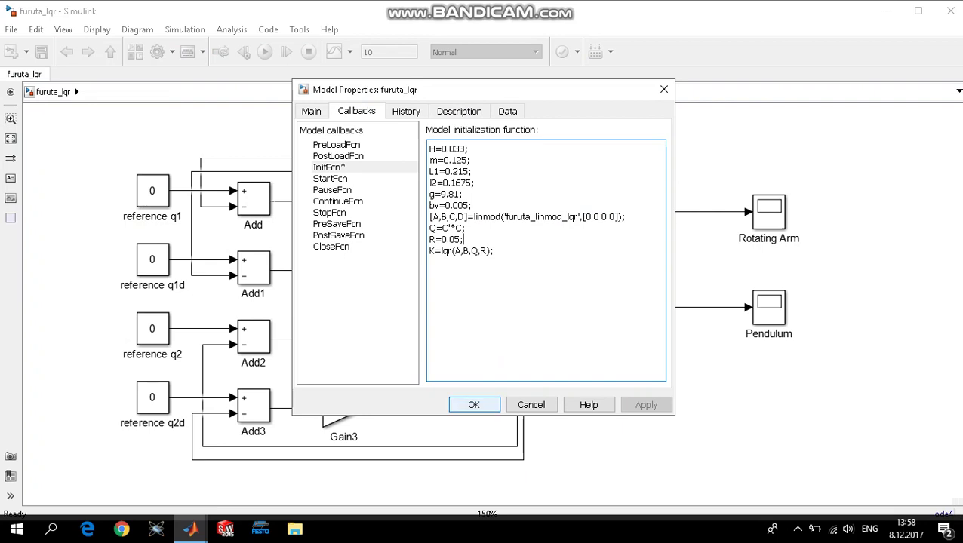
{"action": "left_click", "coordinate": [473, 405]}
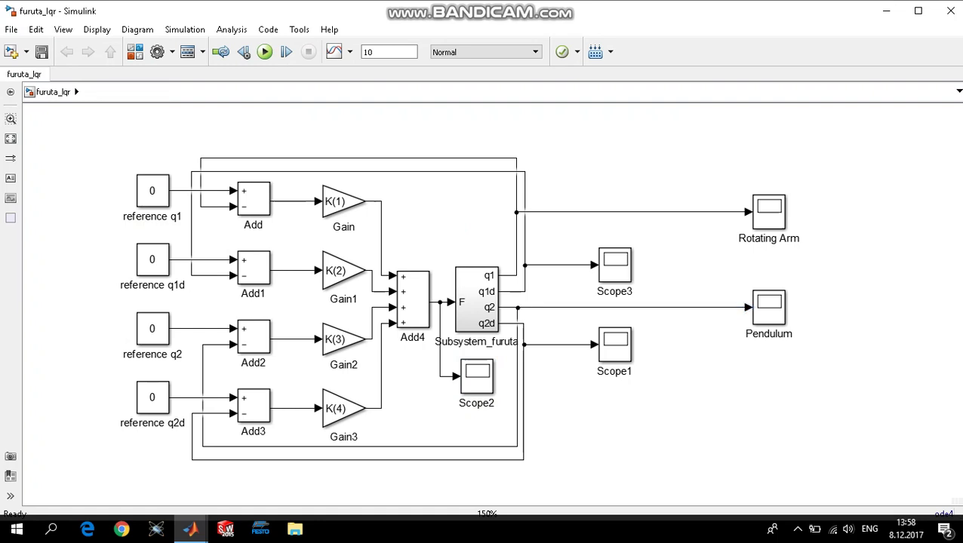
{"action": "double_click", "coordinate": [768, 305]}
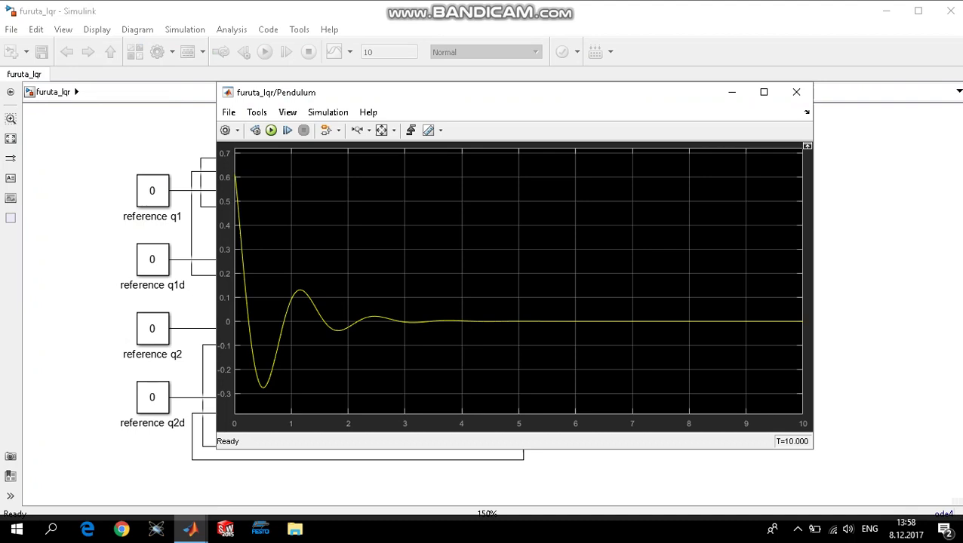
{"action": "left_click", "coordinate": [796, 92]}
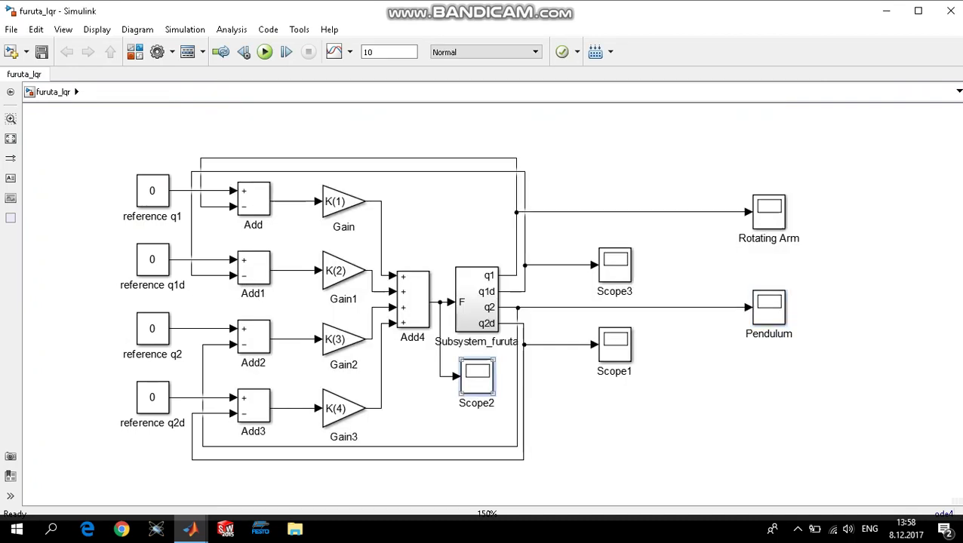
{"action": "double_click", "coordinate": [477, 375]}
{"action": "left_click", "coordinate": [950, 10]}
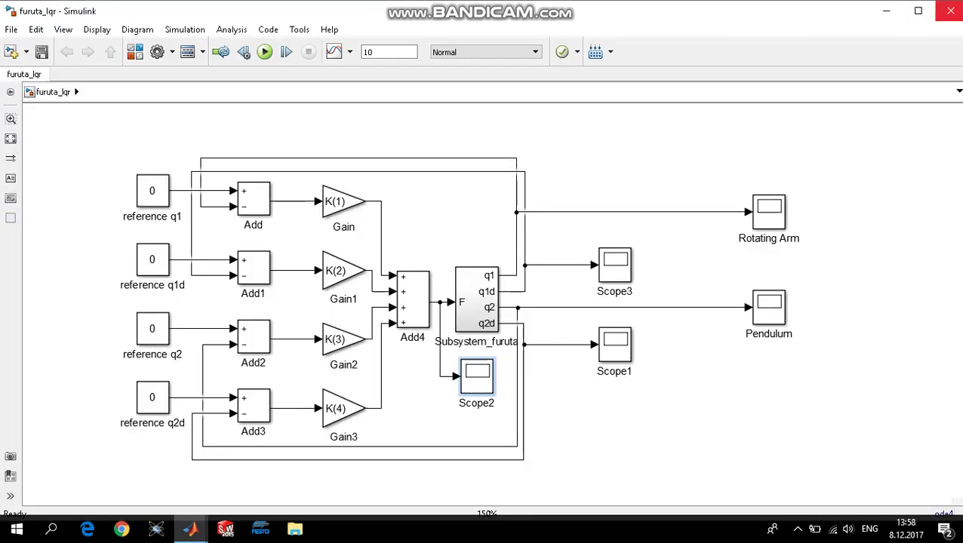
{"action": "key", "text": "alt+Tab"}
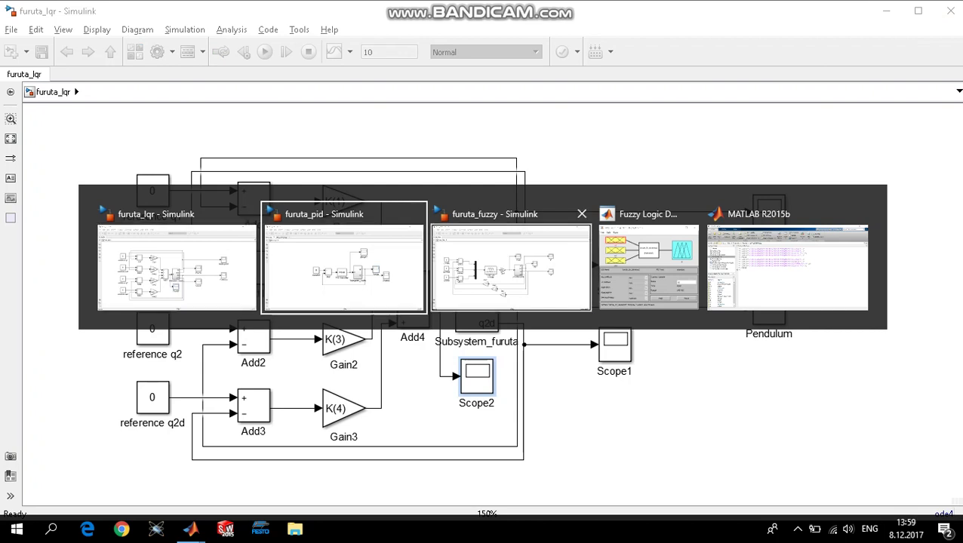
- Switch to furuta_fuzzy and review its 73-rule, three-input Mamdani fuzzy system
{"action": "left_click", "coordinate": [511, 267]}
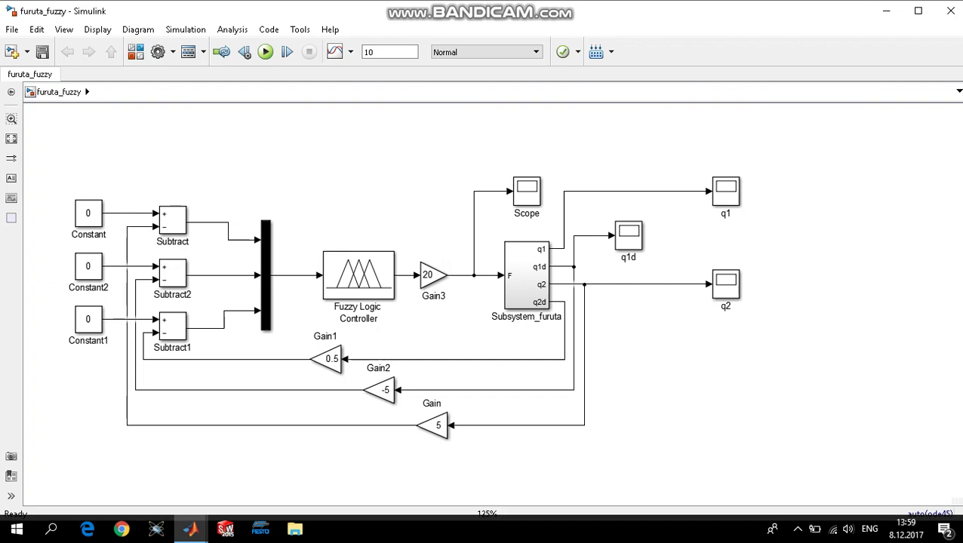
{"action": "key", "text": "alt+Tab"}
{"action": "key", "text": "alt+Tab"}
{"action": "key", "text": "alt+Tab"}
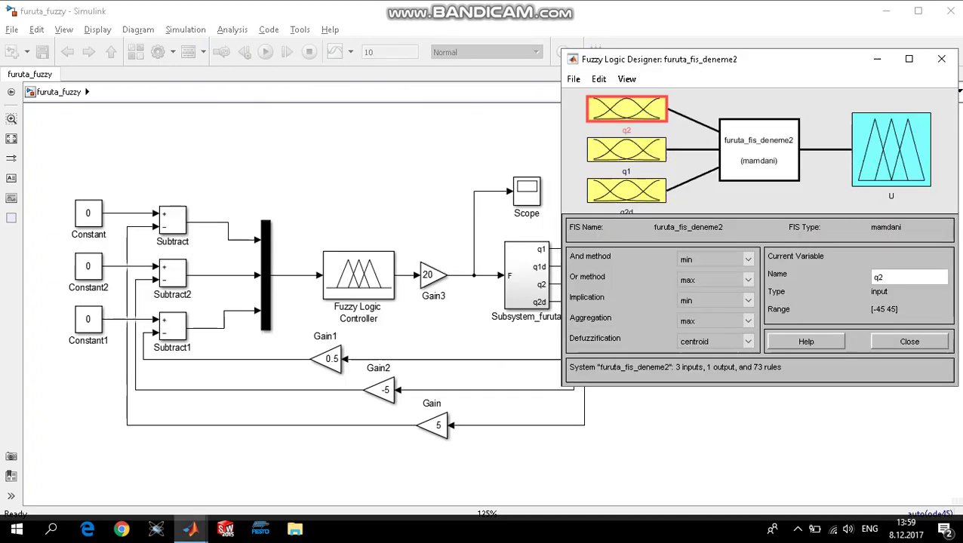
{"action": "key", "text": "alt+Tab"}
- Confirm the Fuzzy Logic Controller block uses FIS 'furuta_fis', then cancel its settings
{"action": "double_click", "coordinate": [357, 275]}
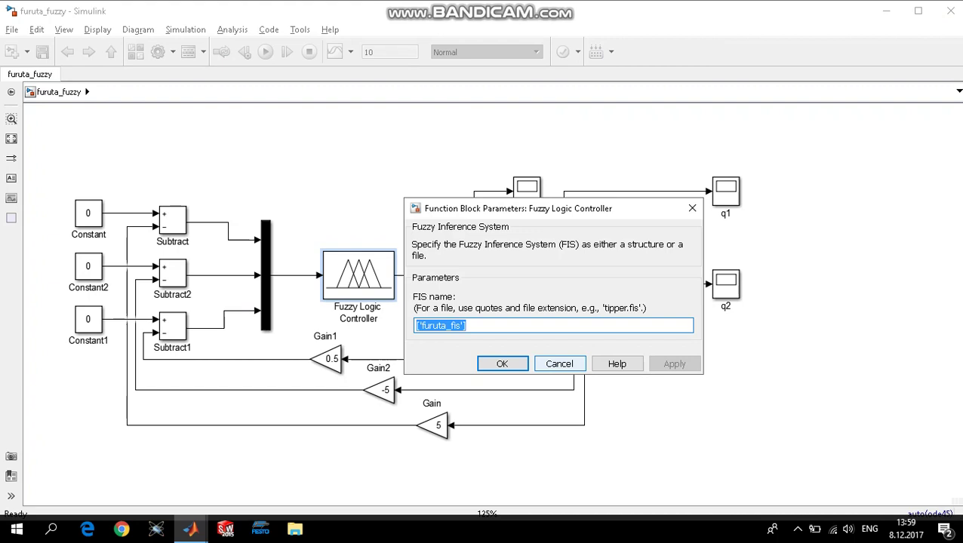
{"action": "left_click", "coordinate": [559, 364]}
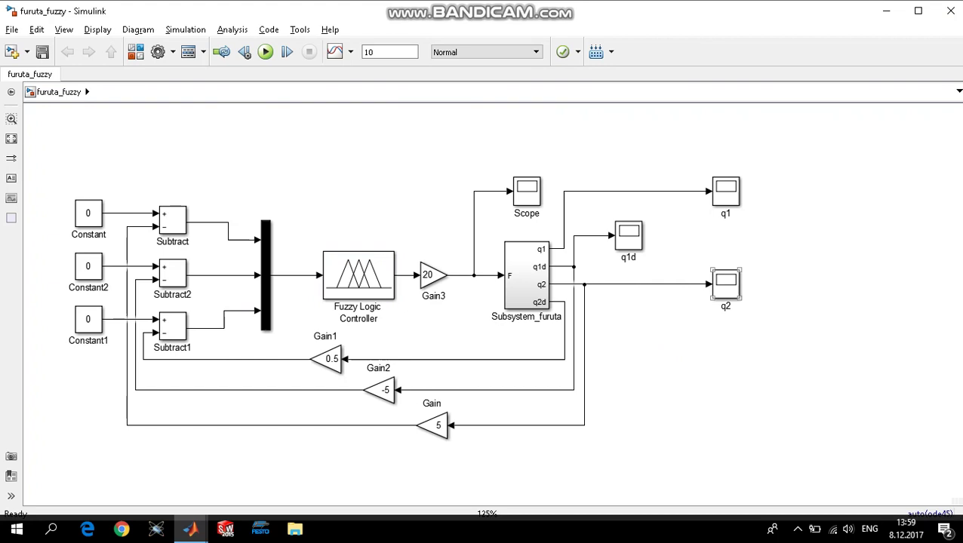
{"action": "double_click", "coordinate": [725, 283]}
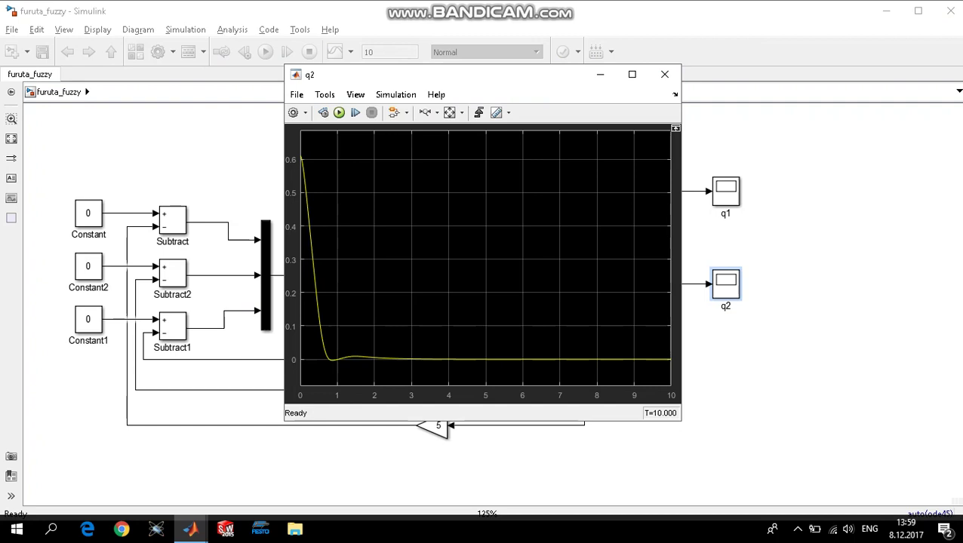
{"action": "left_click", "coordinate": [664, 74]}
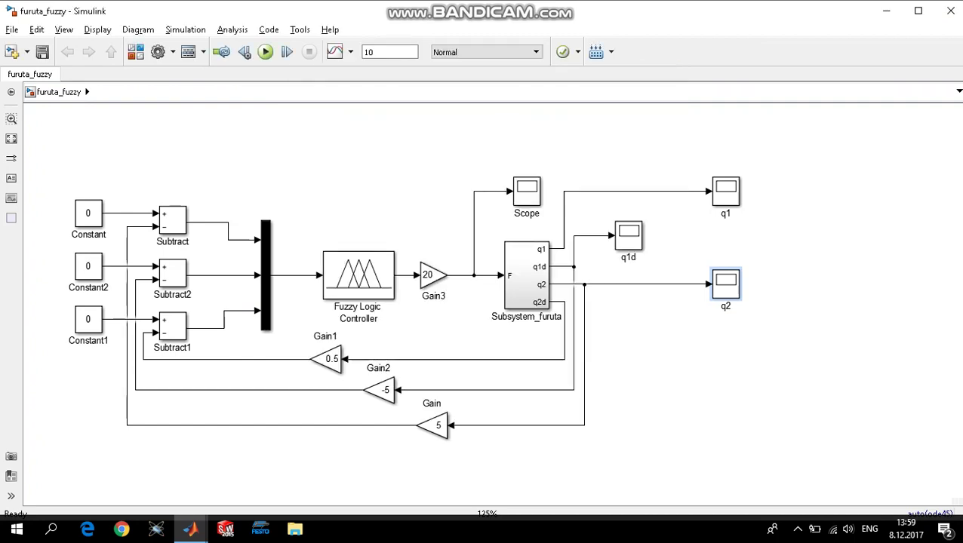
{"action": "double_click", "coordinate": [527, 190]}
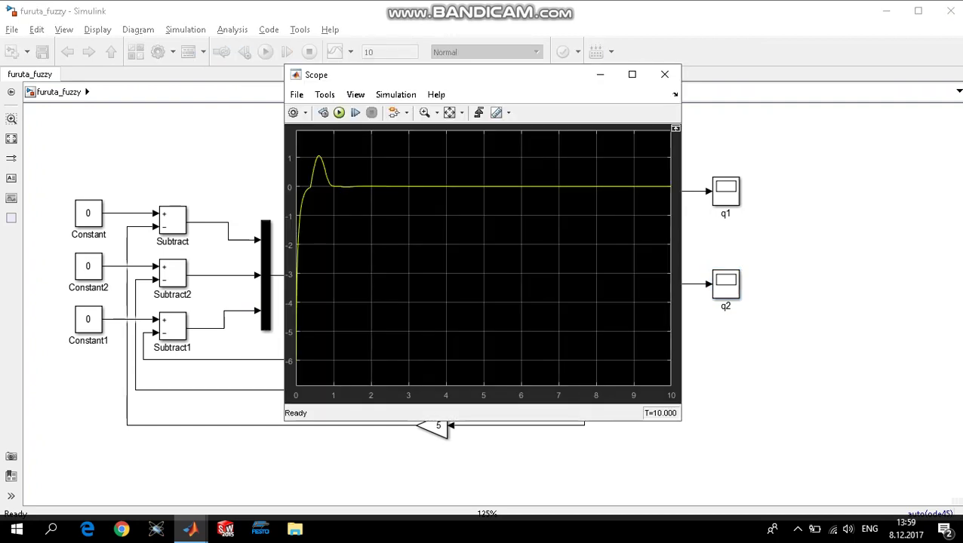
{"action": "left_click_drag", "start_coordinate": [453, 75], "coordinate": [374, 88]}
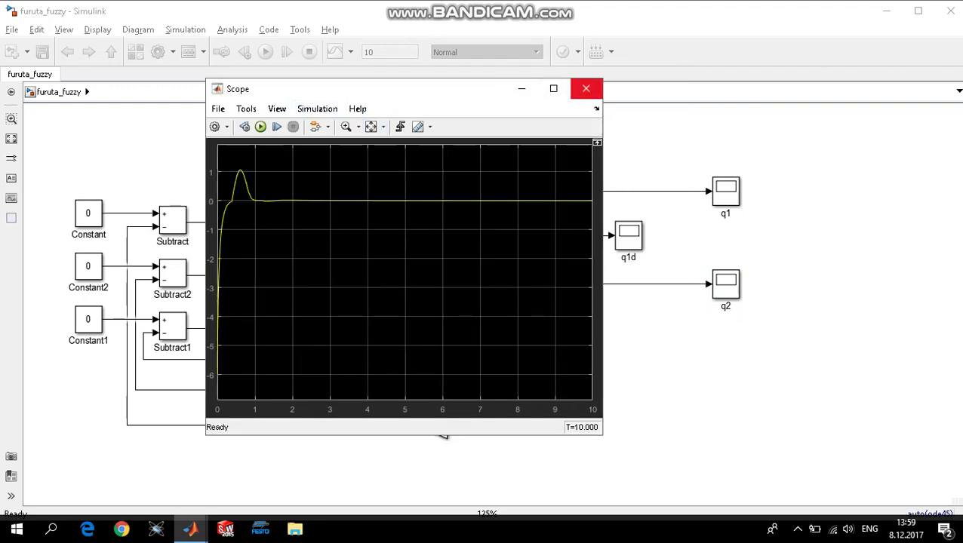
{"action": "left_click", "coordinate": [586, 89]}
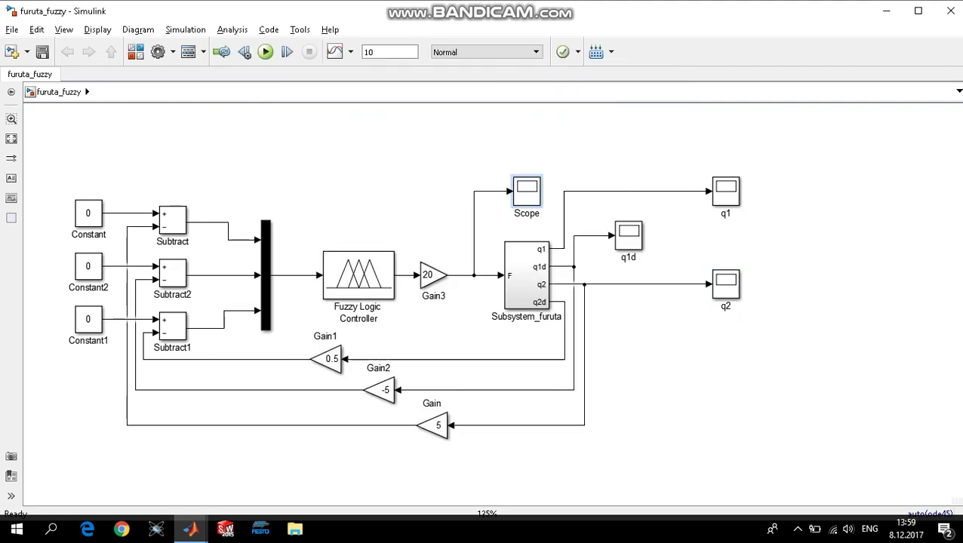